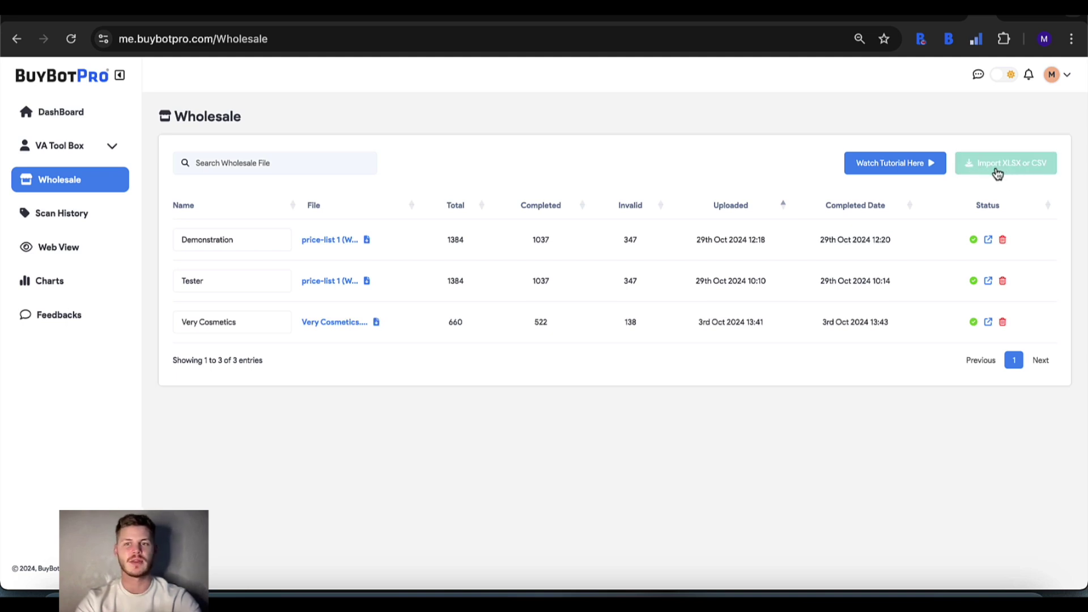
Start uploading a new wholesale price list file from the Wholesale page.
left_click(997, 173)
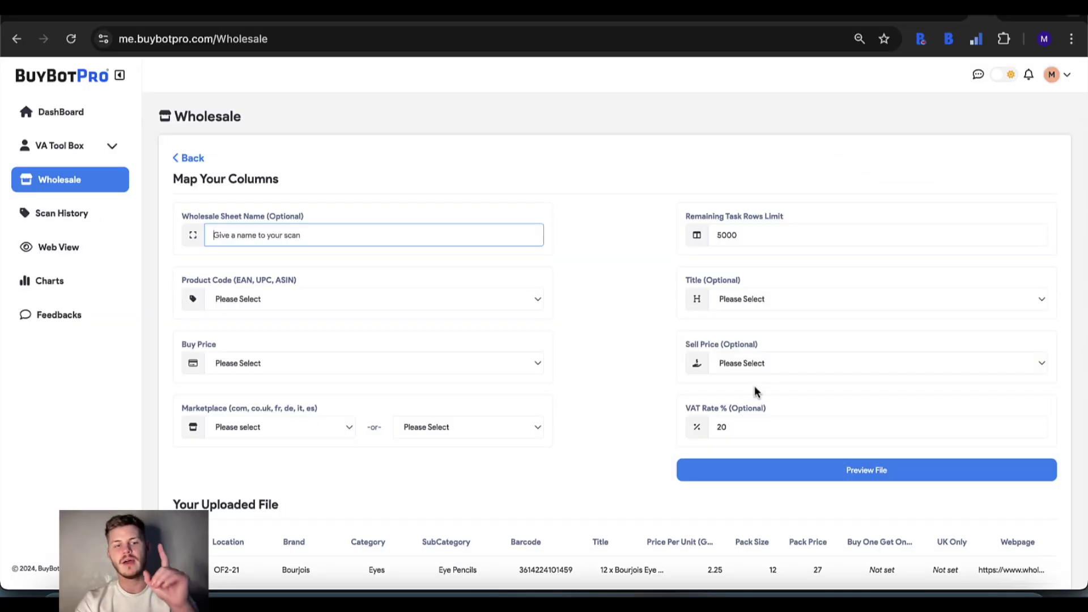
Review the Map Your Columns form and file preview, checking the product code and title column choices.
scroll(754, 391, "down", 3)
scroll(754, 391, "up", 2)
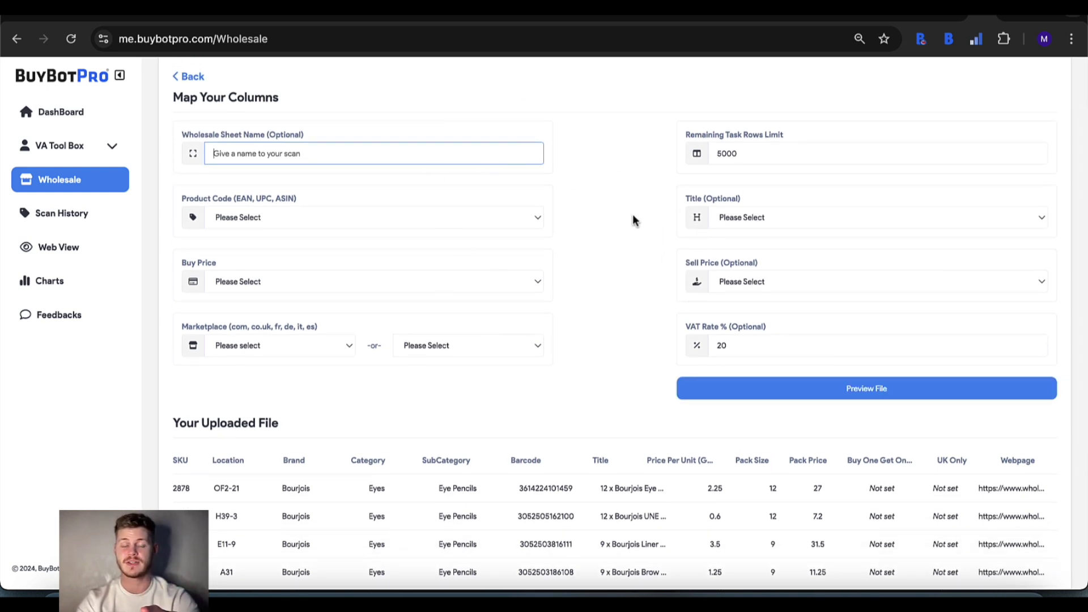
key("Tab")
key("space")
key("Escape")
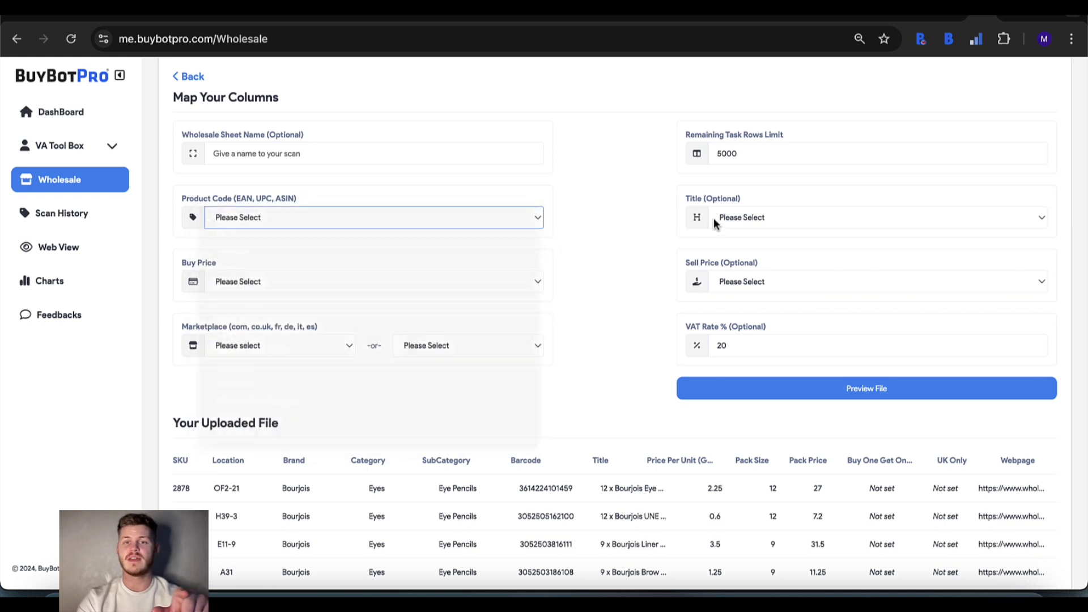
left_click(713, 218)
left_click(608, 249)
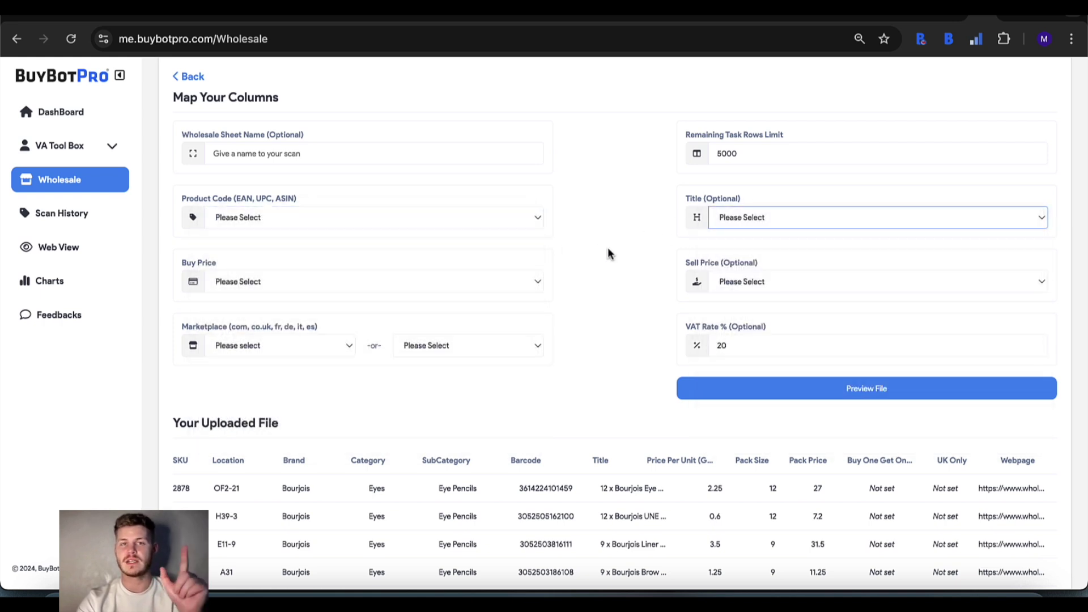
scroll(602, 328, "down", 3)
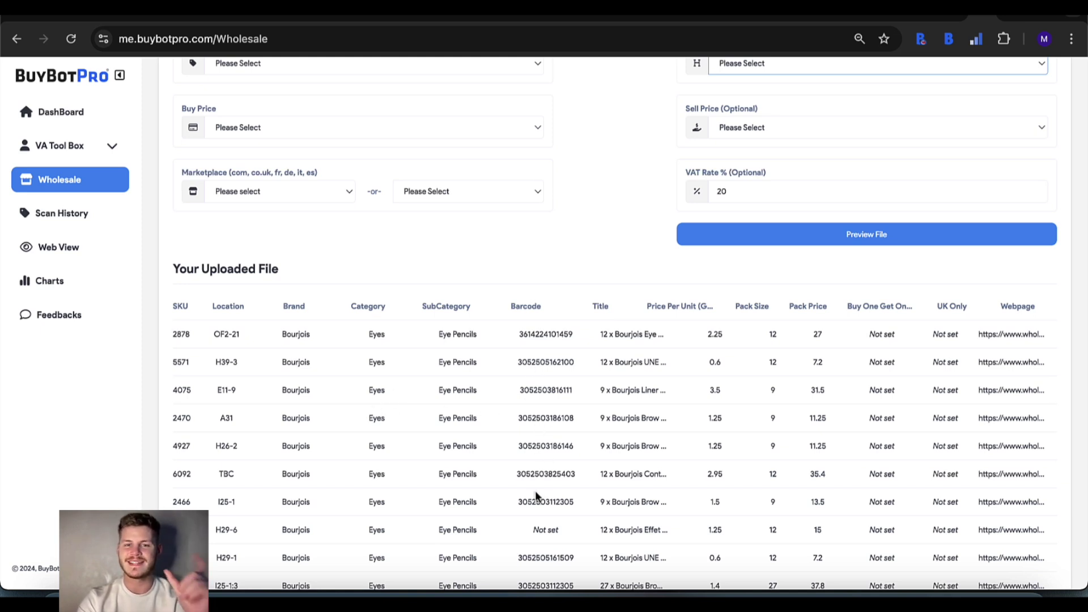
scroll(535, 496, "up", 3)
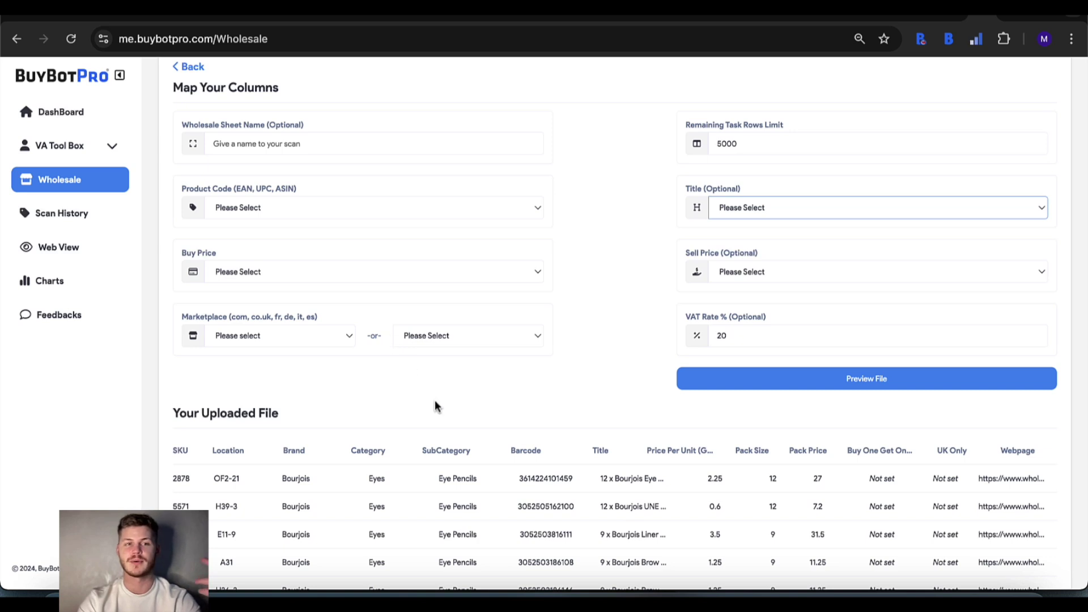
left_click(264, 149)
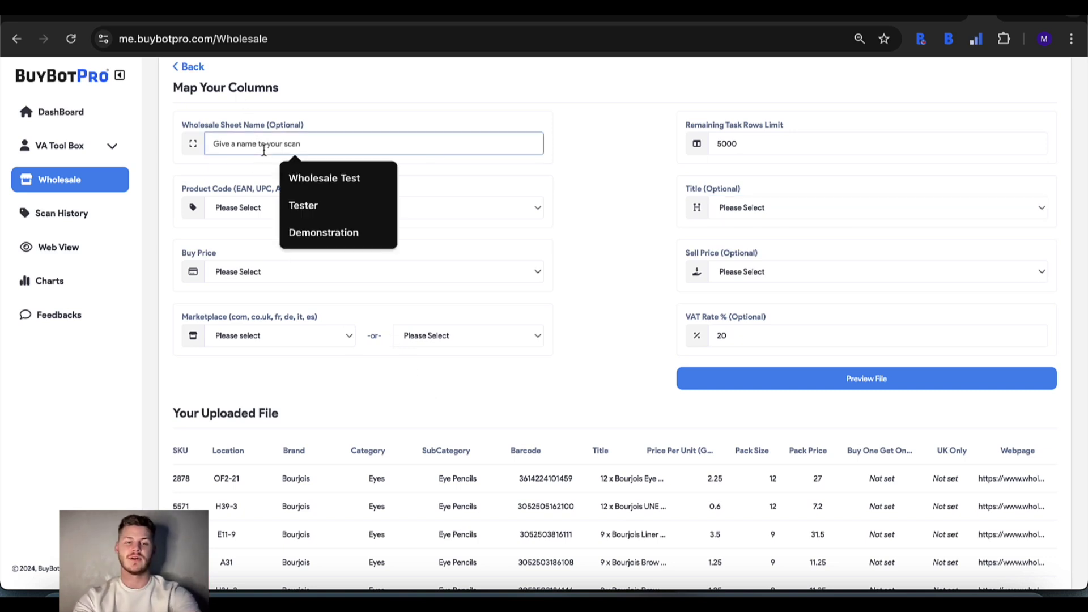
Name the wholesale sheet 'Training' and map the Barcode column as the product code.
type("Tra")
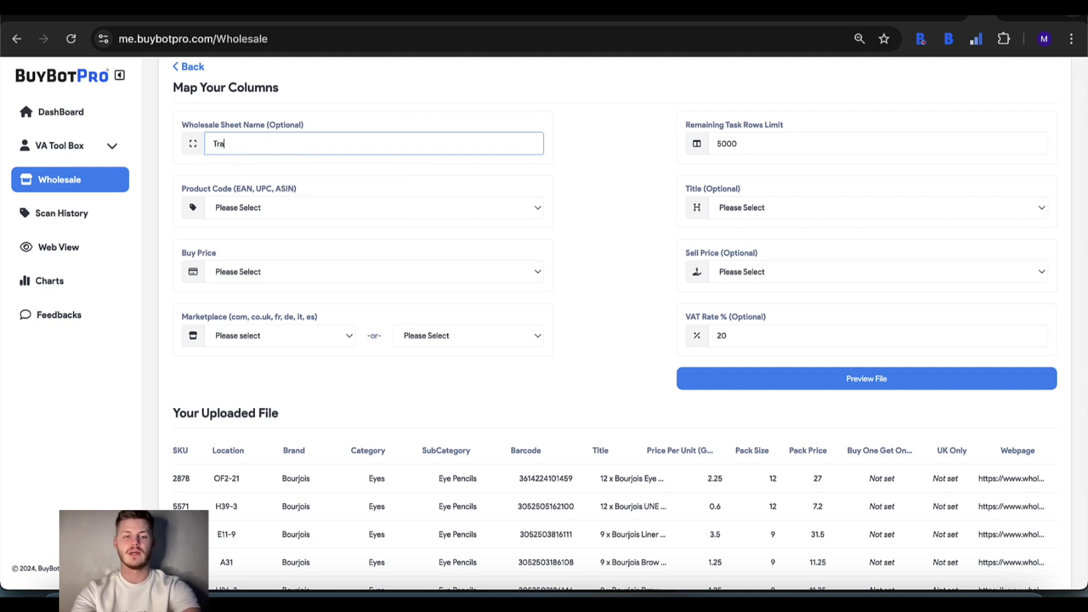
type("ining")
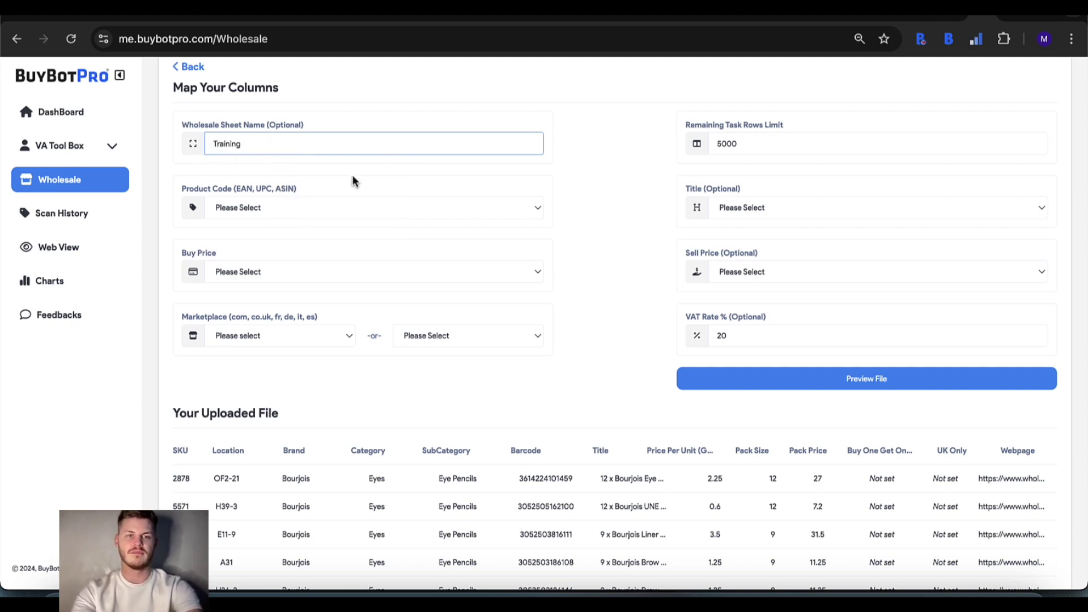
left_click(276, 216)
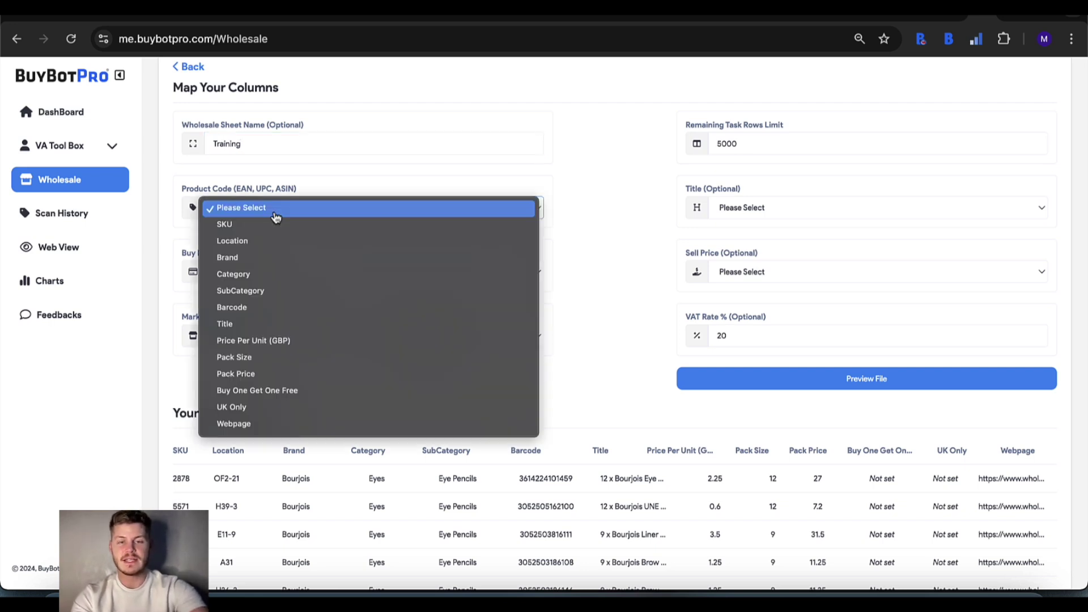
left_click(276, 216)
scroll(547, 436, "down", 3)
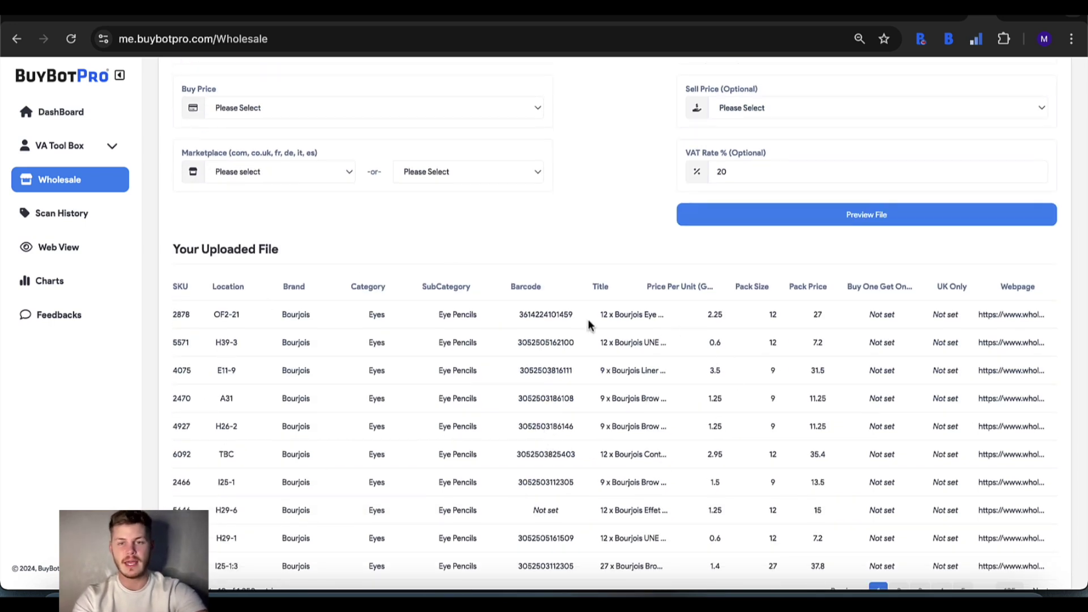
scroll(461, 328, "up", 2)
left_click(312, 162)
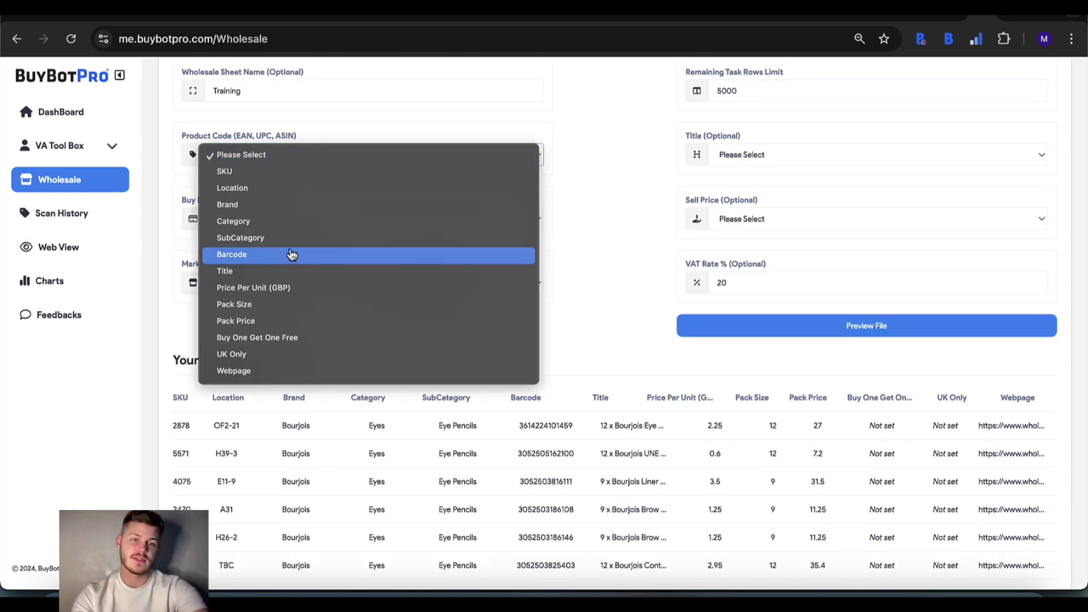
left_click(253, 256)
Map Price Per Unit (GBP) as buy price and set marketplace to co.uk, leaving the alternative unset.
left_click(267, 221)
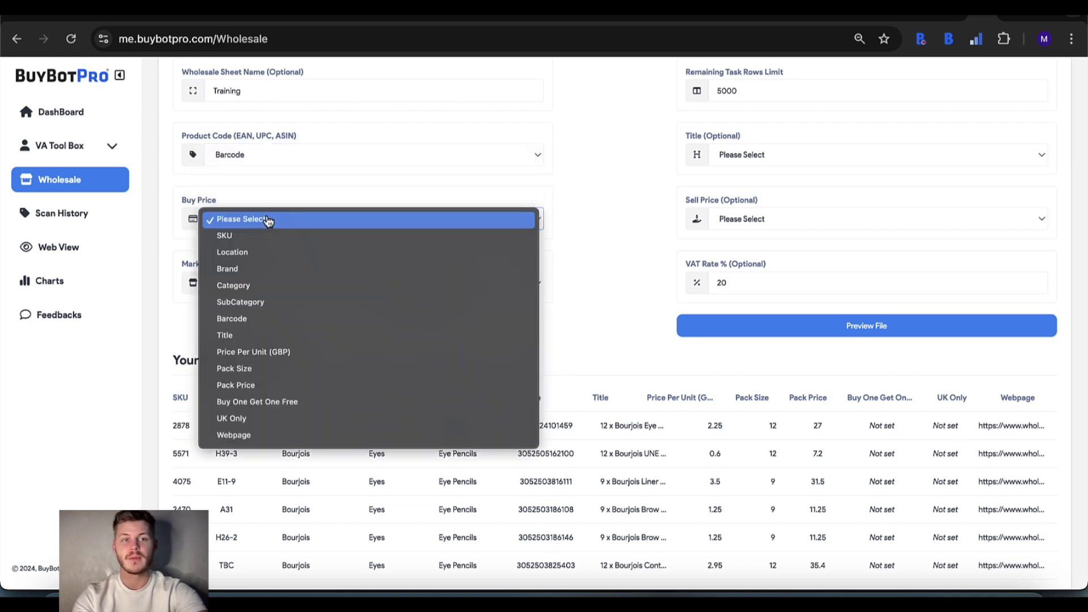
left_click(266, 354)
left_click(299, 283)
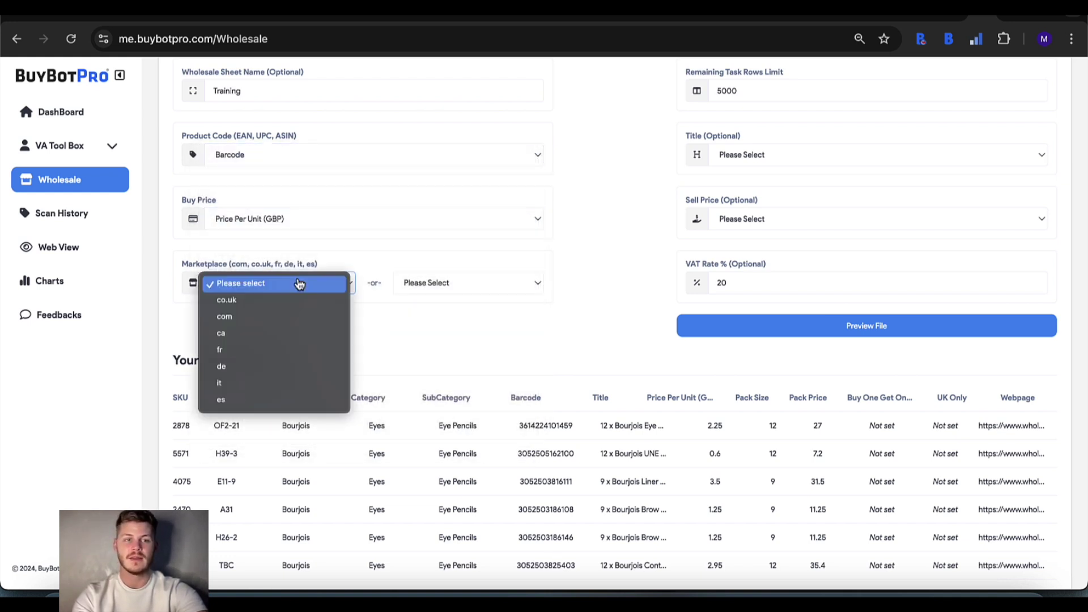
left_click(282, 301)
left_click(431, 290)
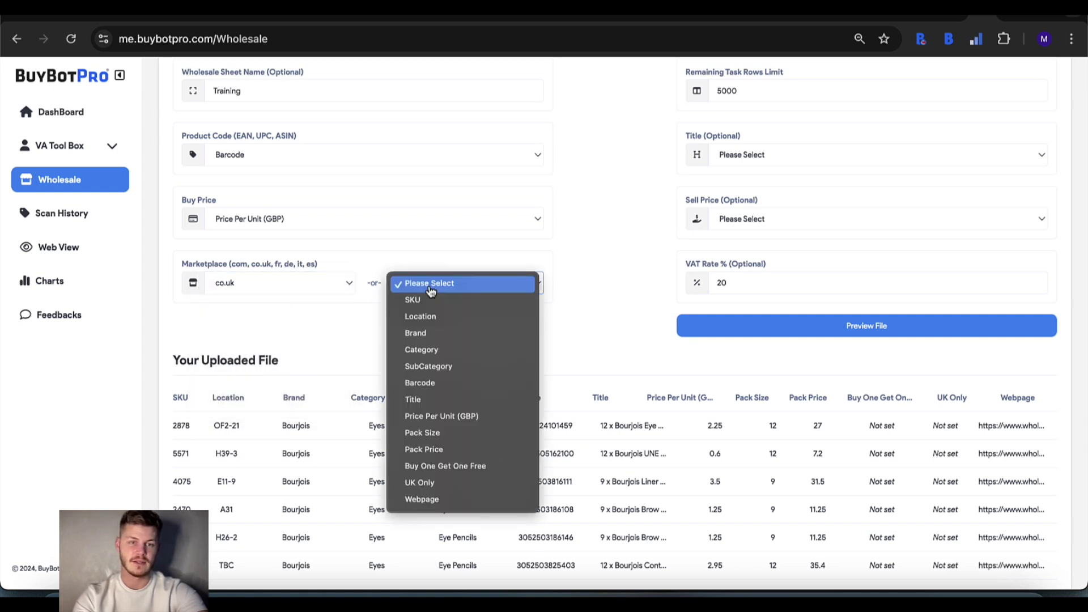
left_click(358, 337)
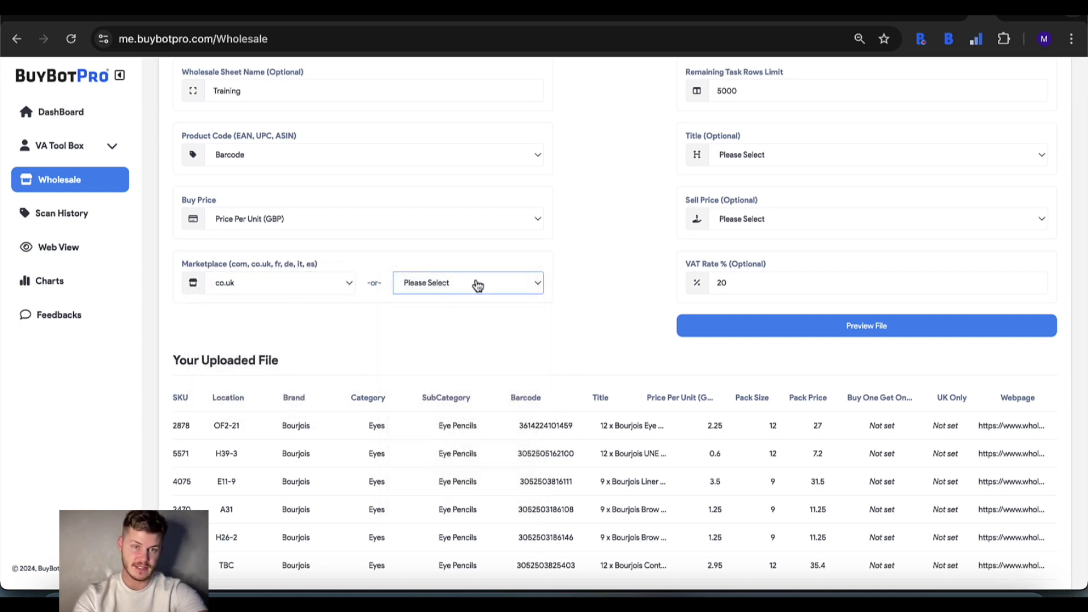
left_click(430, 286)
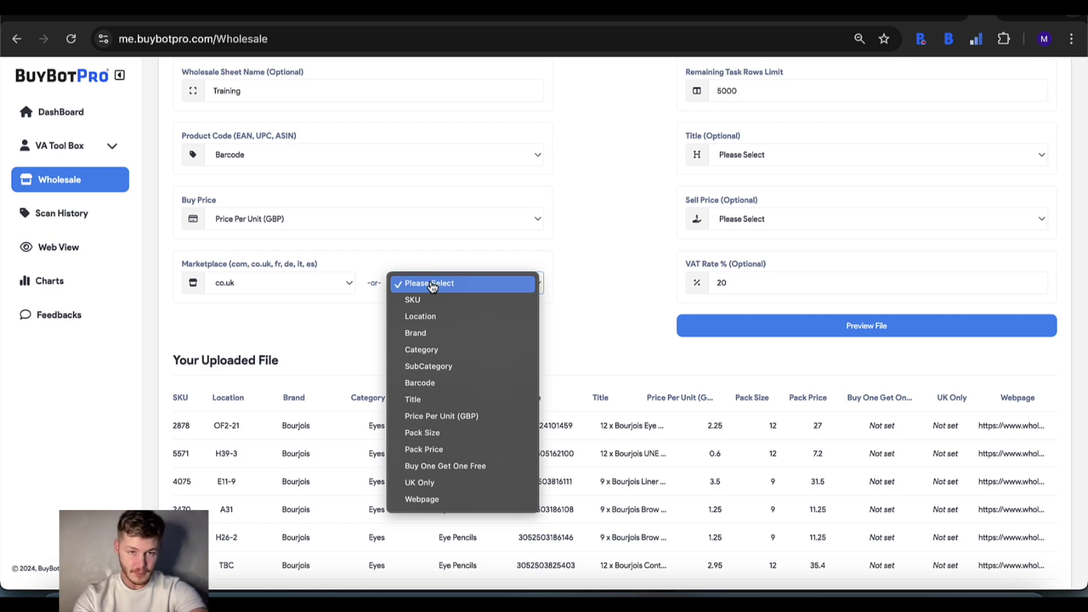
left_click(606, 321)
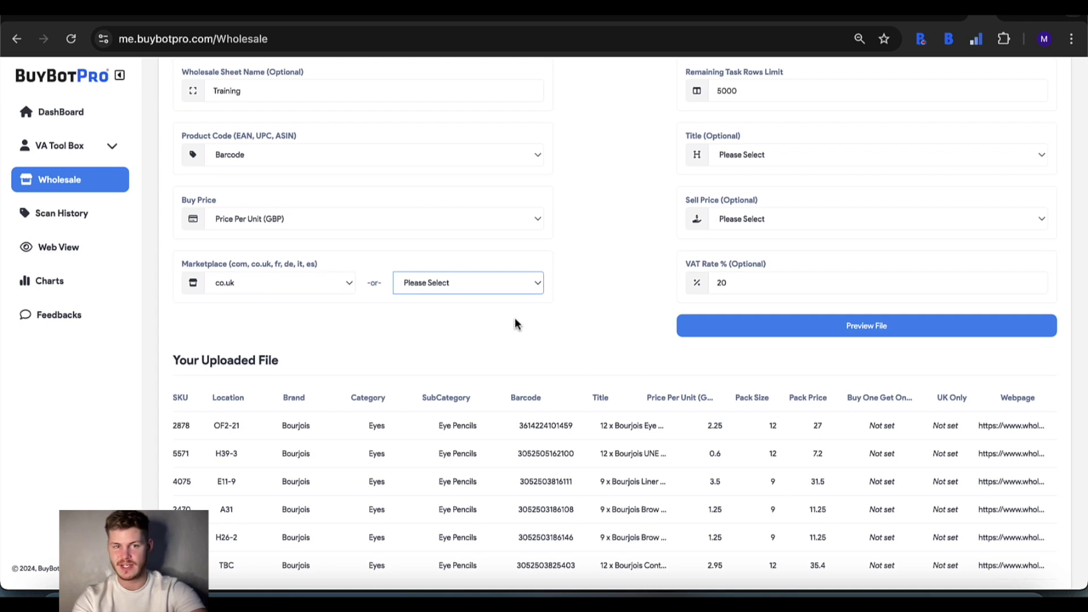
left_click(326, 292)
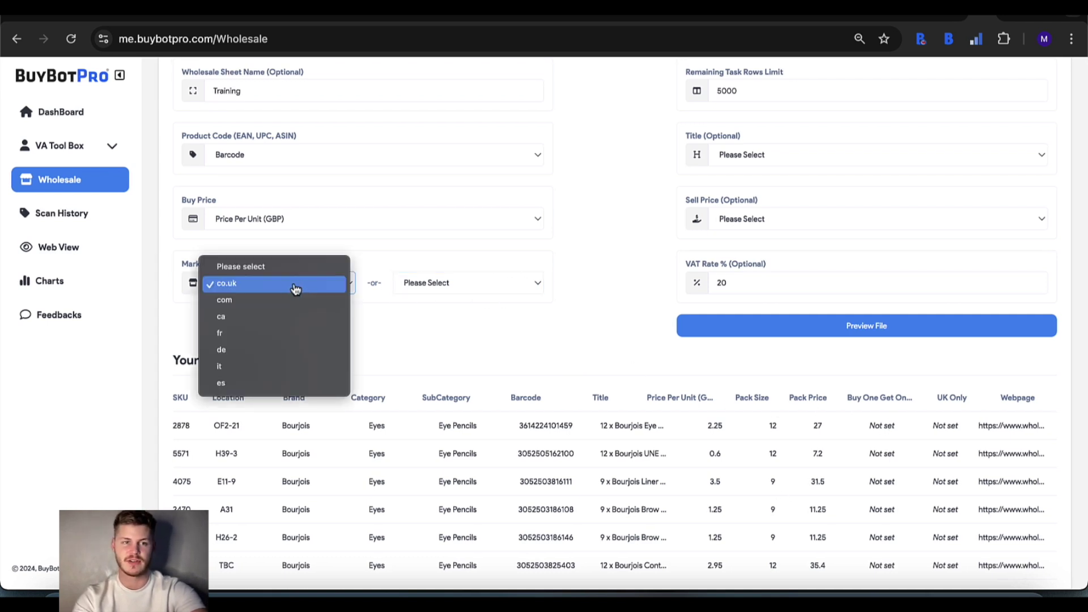
left_click(300, 286)
scroll(510, 326, "up", 1)
scroll(535, 319, "up", 2)
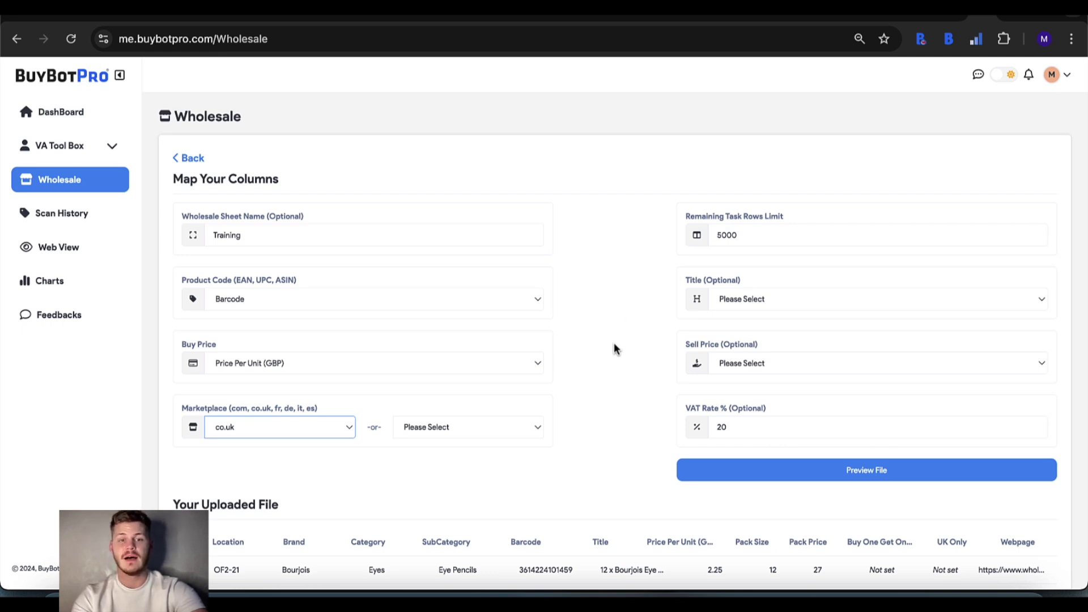
Map the Title column as the optional product title and generate the file preview.
scroll(614, 343, "down", 1)
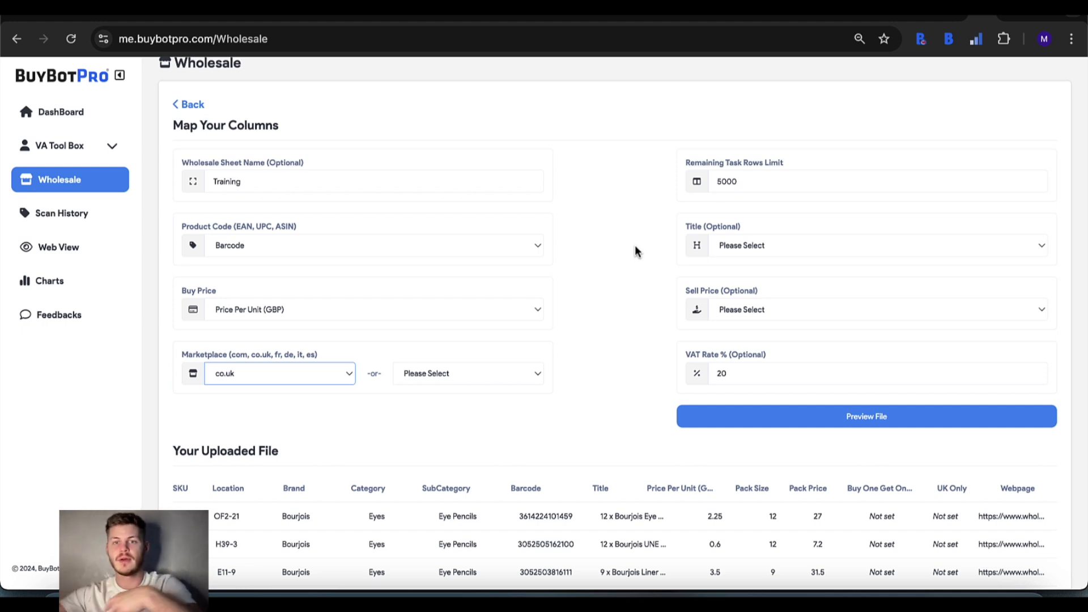
left_click(796, 248)
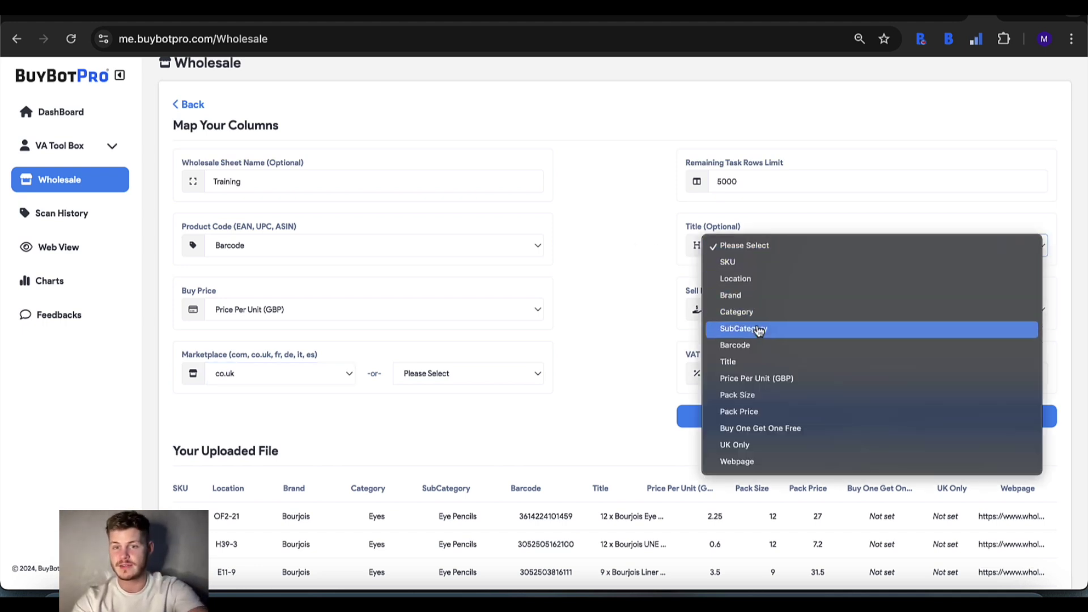
left_click(750, 359)
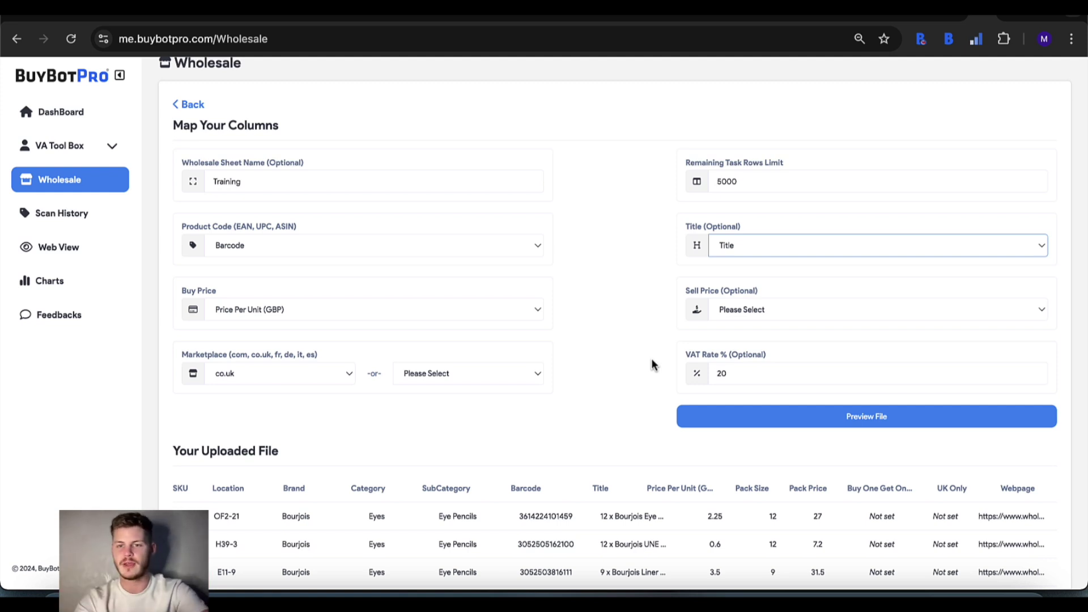
left_click(716, 420)
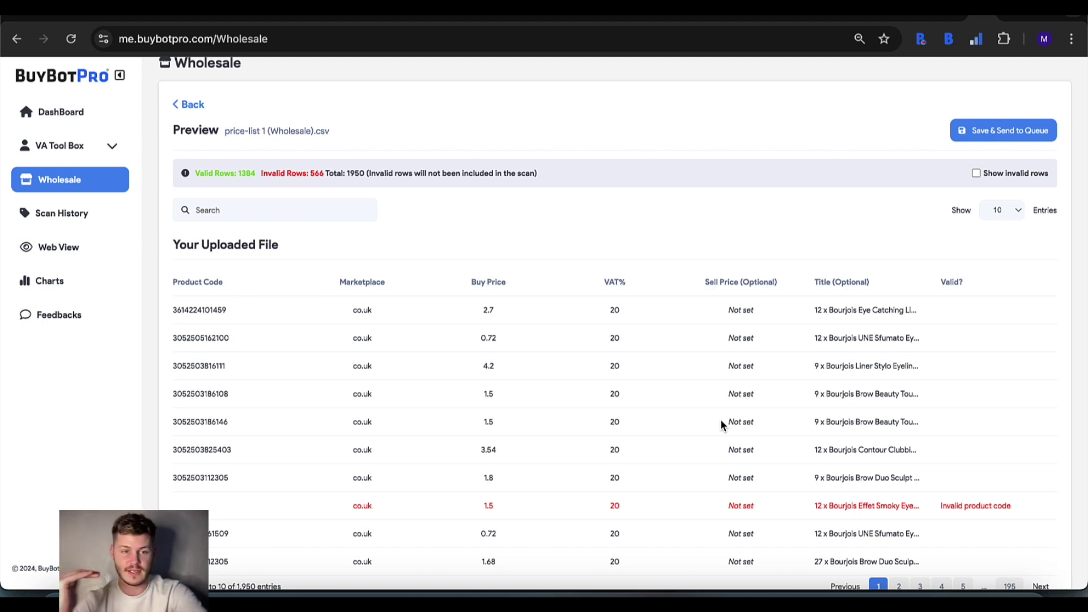
Save the 1384 valid rows of price-list 1 (Wholesale).csv and send them to the scan queue.
scroll(721, 420, "down", 1)
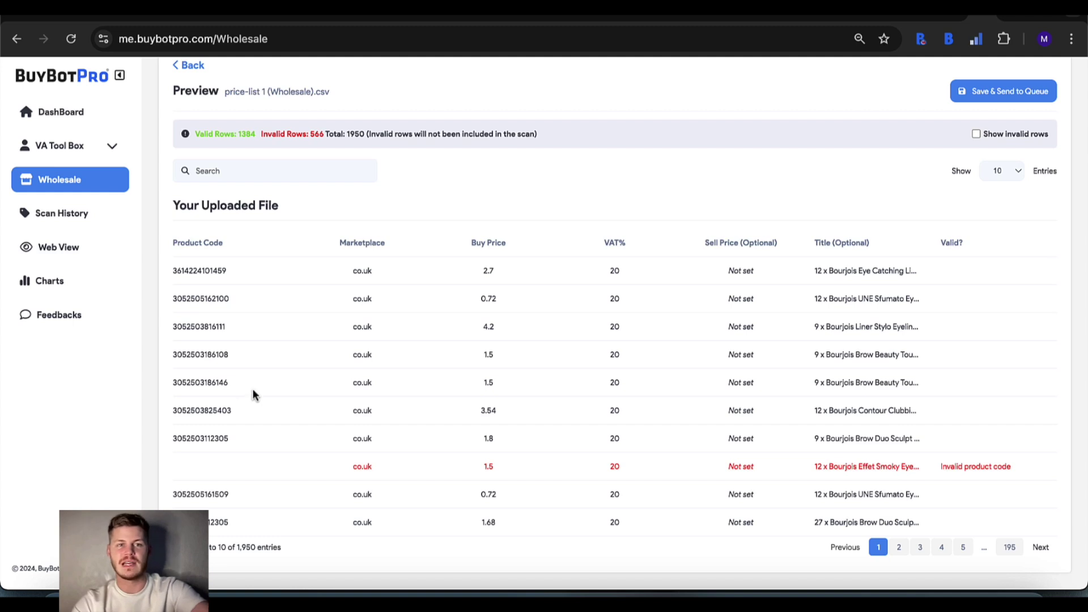
left_click(971, 94)
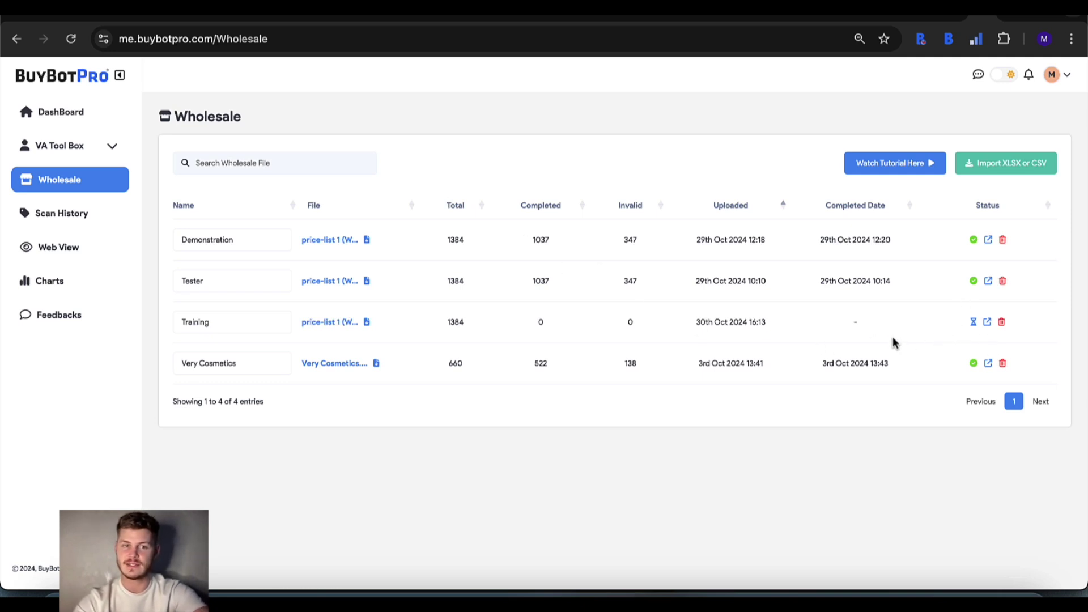
Open the Demonstration sheet's results and scroll across the buy price, sell price, profit and ROI columns.
left_click(988, 241)
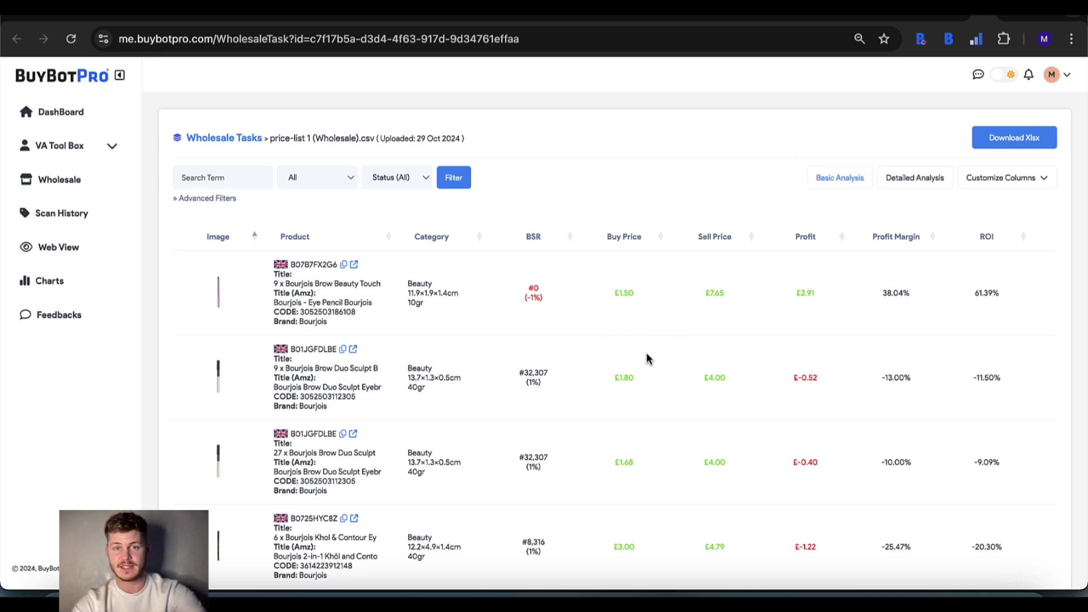
scroll(647, 358, "right", 3)
scroll(648, 358, "right", 4)
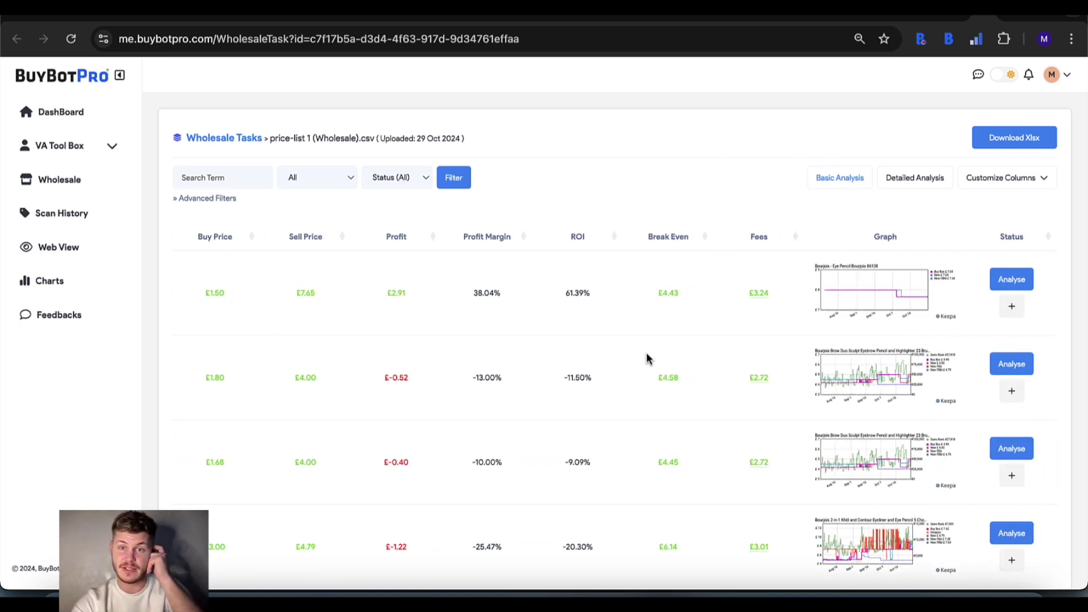
scroll(646, 353, "left", 1)
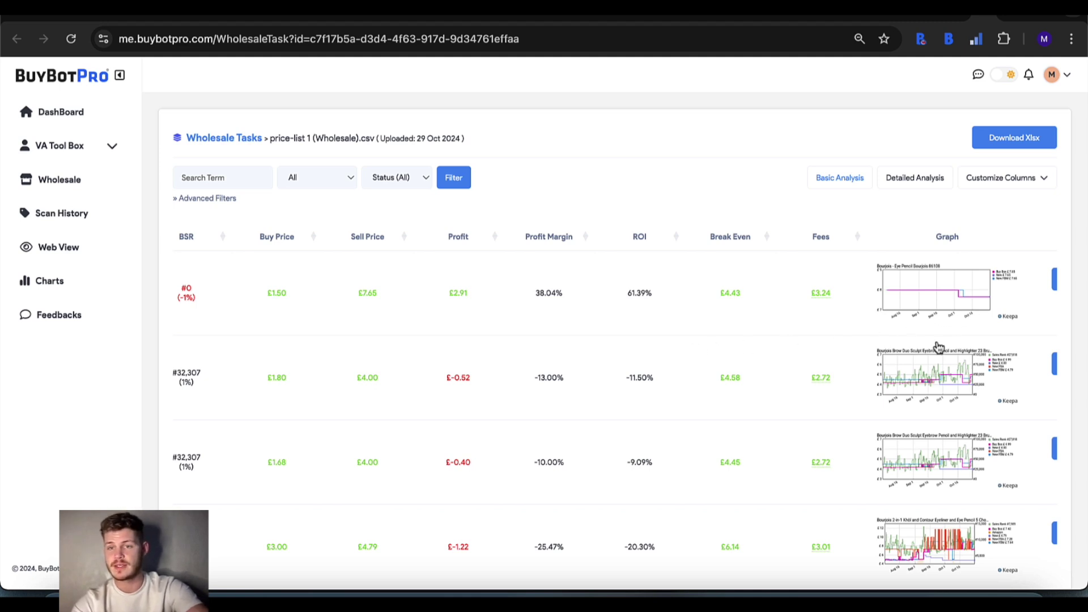
scroll(641, 318, "left", 3)
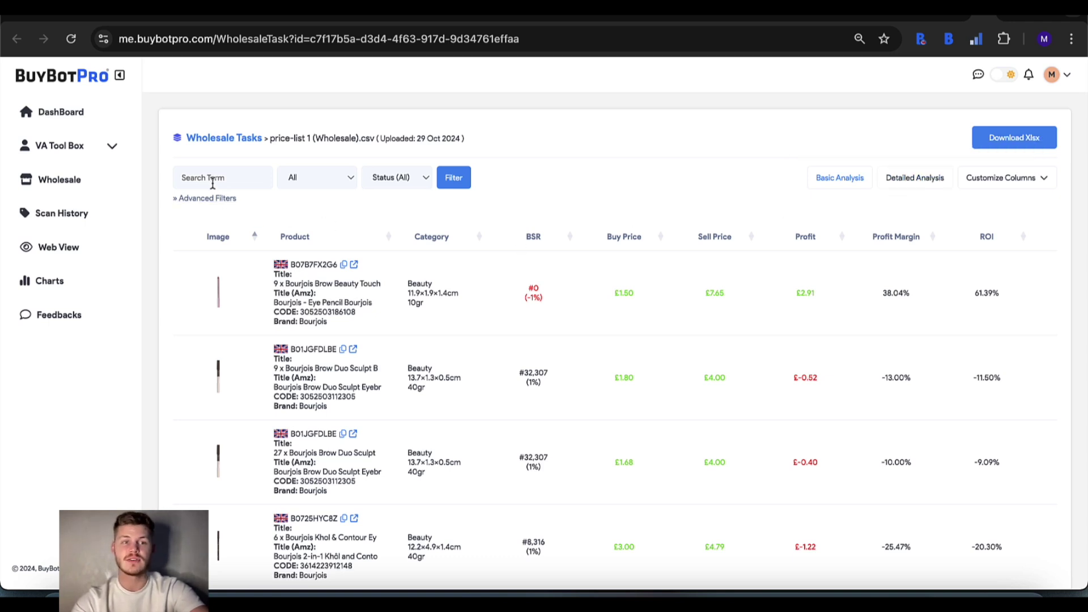
left_click(347, 179)
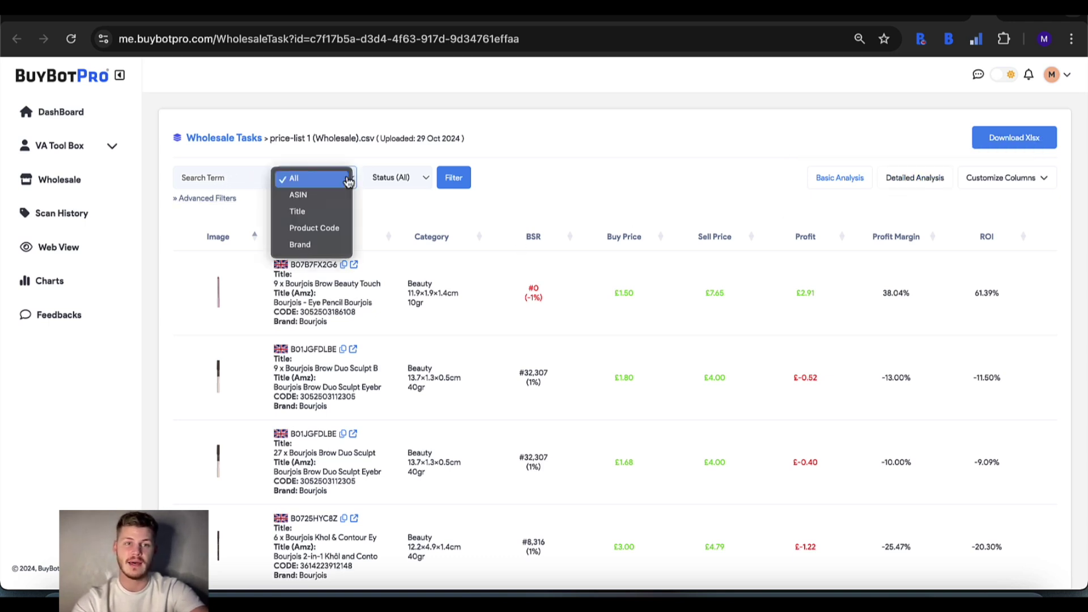
left_click(375, 183)
left_click(378, 182)
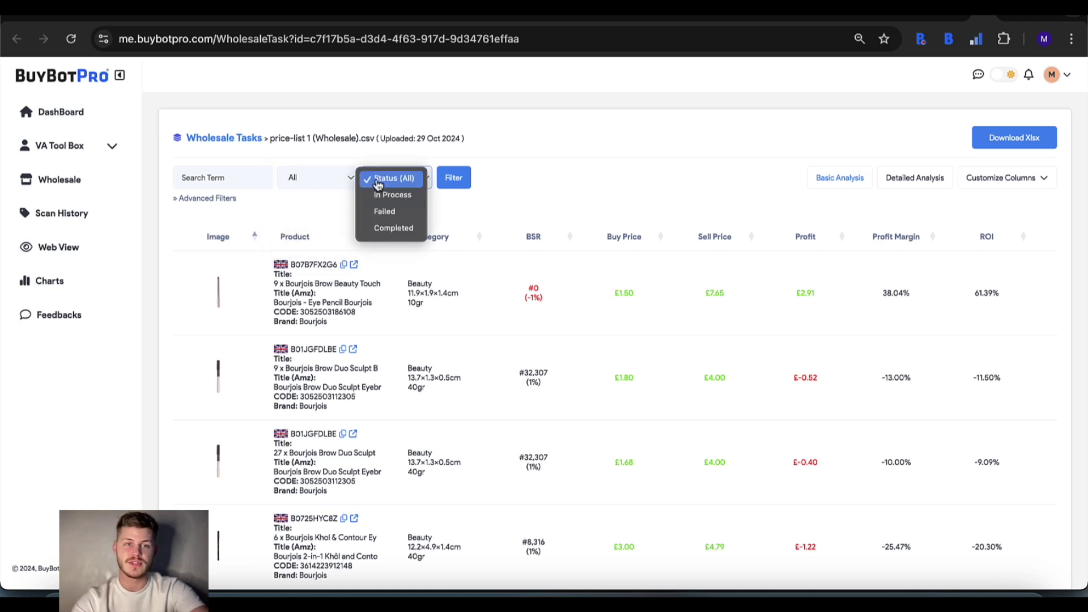
left_click(283, 211)
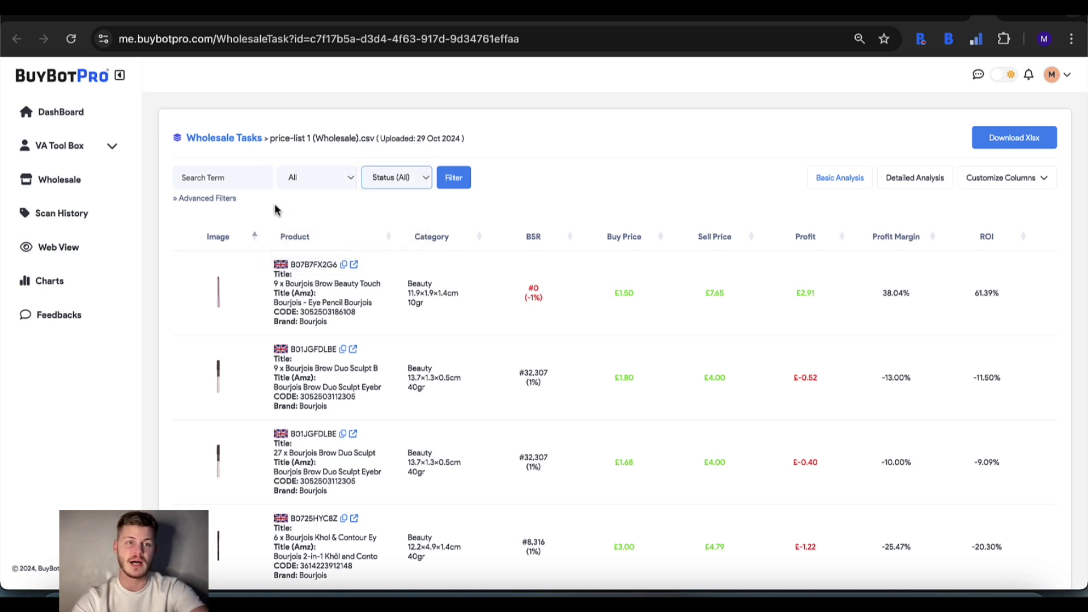
left_click(225, 200)
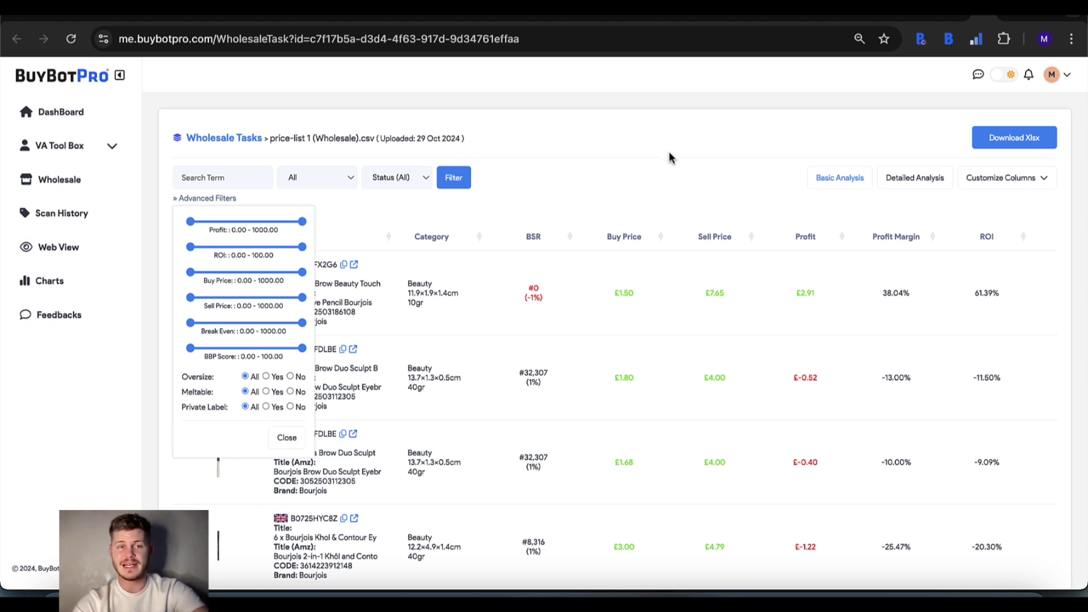
left_click(618, 173)
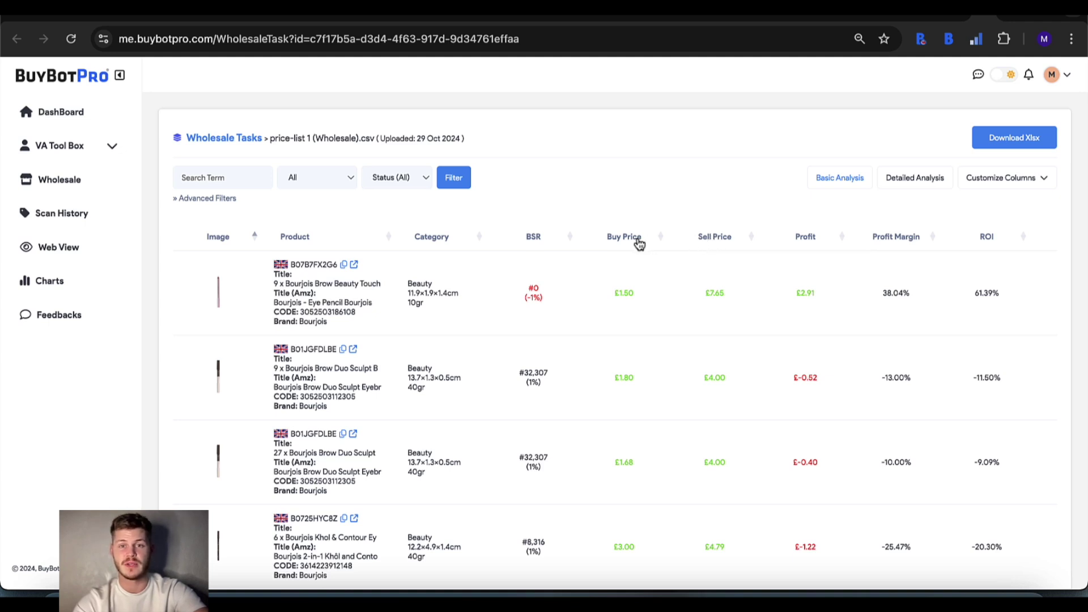
Sort results by profit, highest first (£32.97), and save the top product for detailed analysis.
left_click(716, 237)
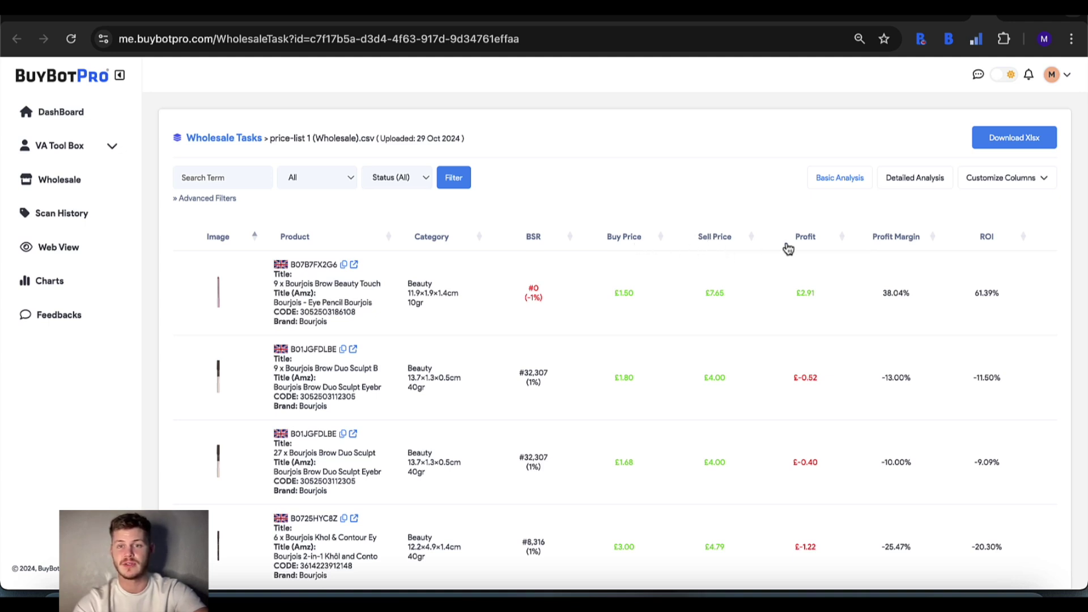
left_click(814, 244)
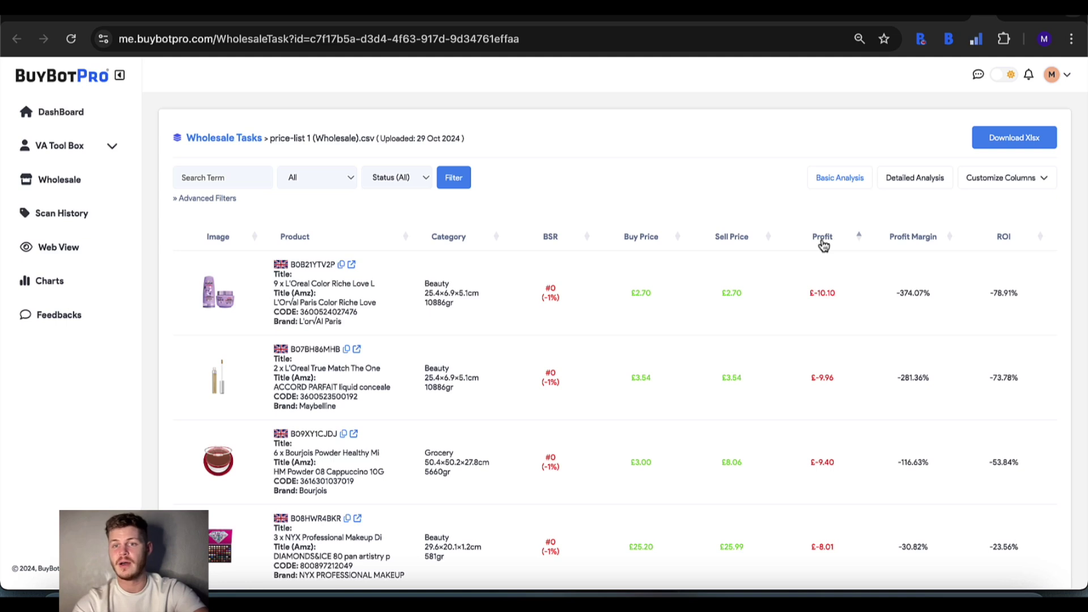
left_click(822, 243)
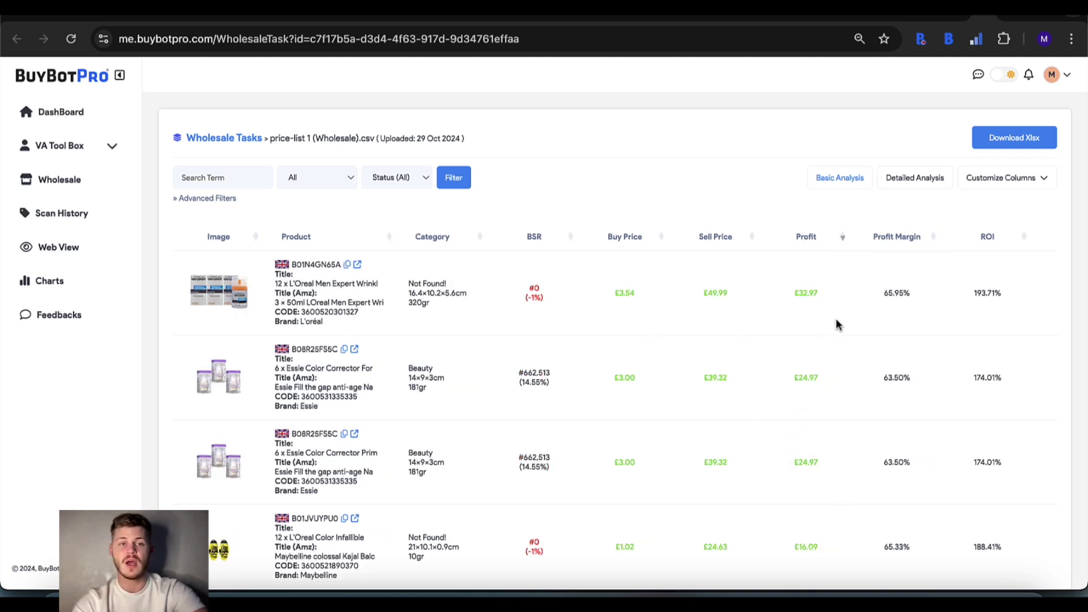
scroll(835, 323, "right", 7)
left_click(1018, 314)
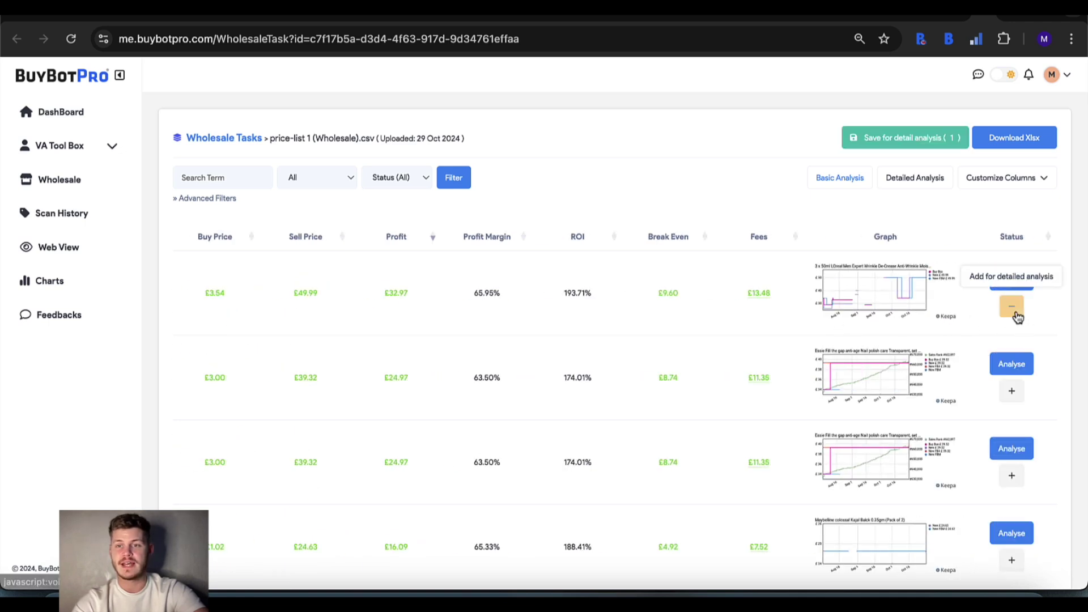
left_click(901, 142)
View the two saved products in Detailed Analysis and open the Customize Columns list.
left_click(901, 178)
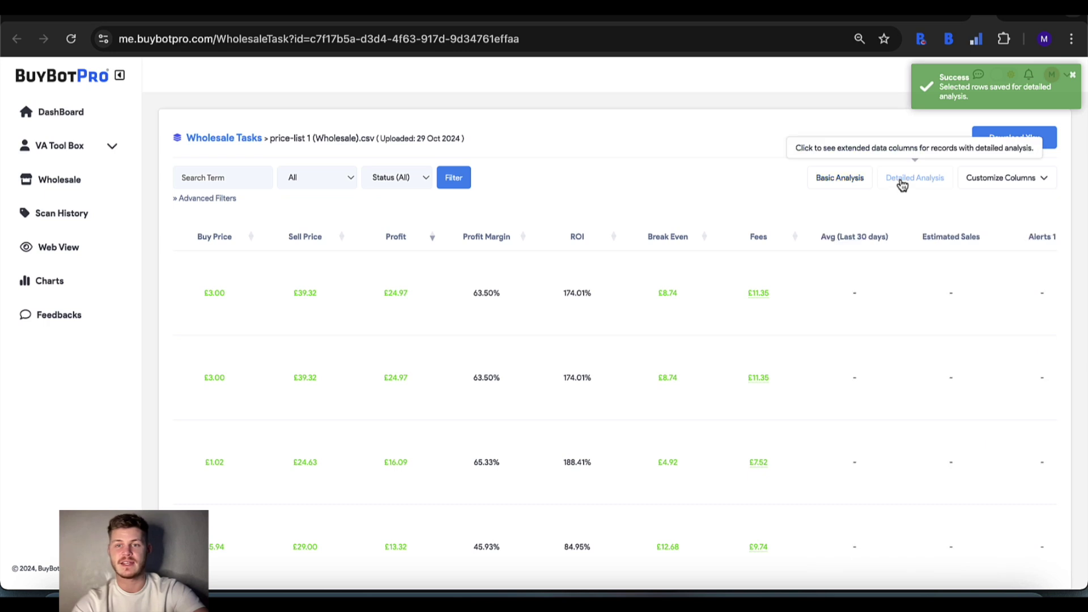
scroll(527, 335, "left", 10)
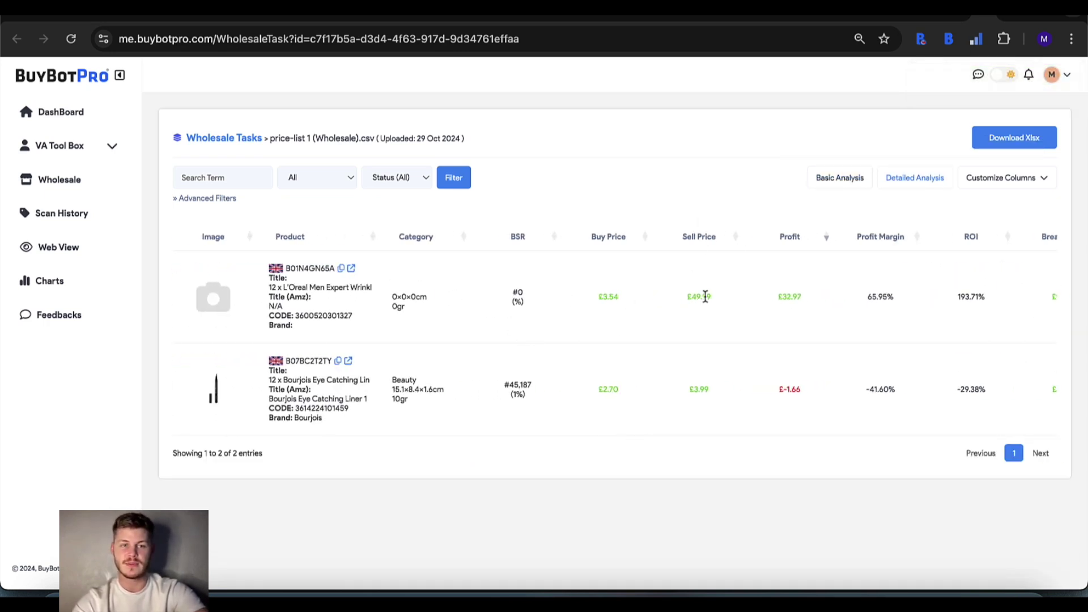
scroll(562, 391, "right", 10)
scroll(563, 391, "right", 8)
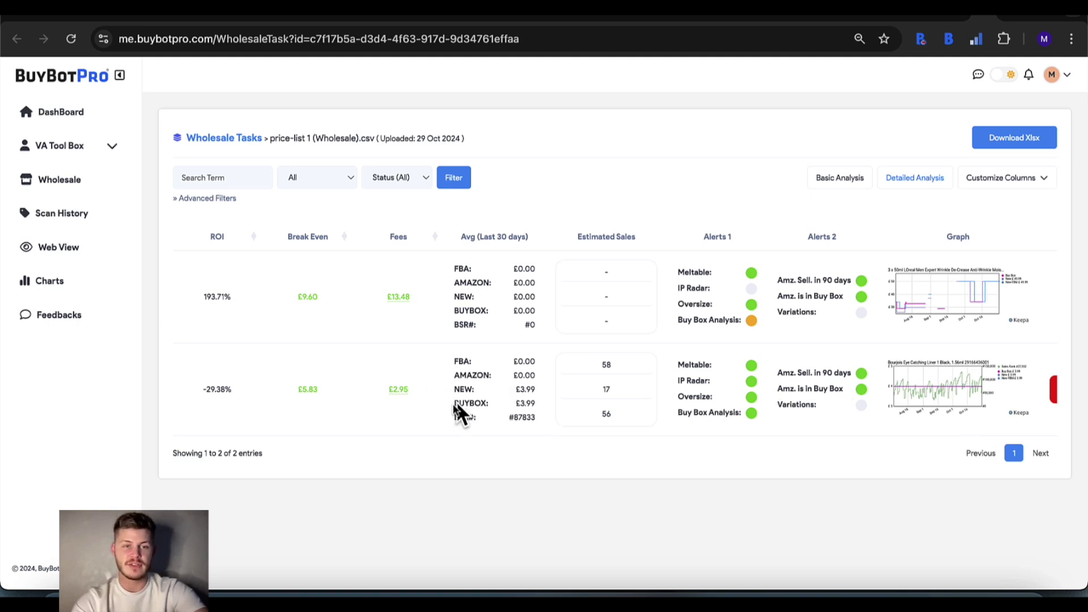
left_click(1012, 179)
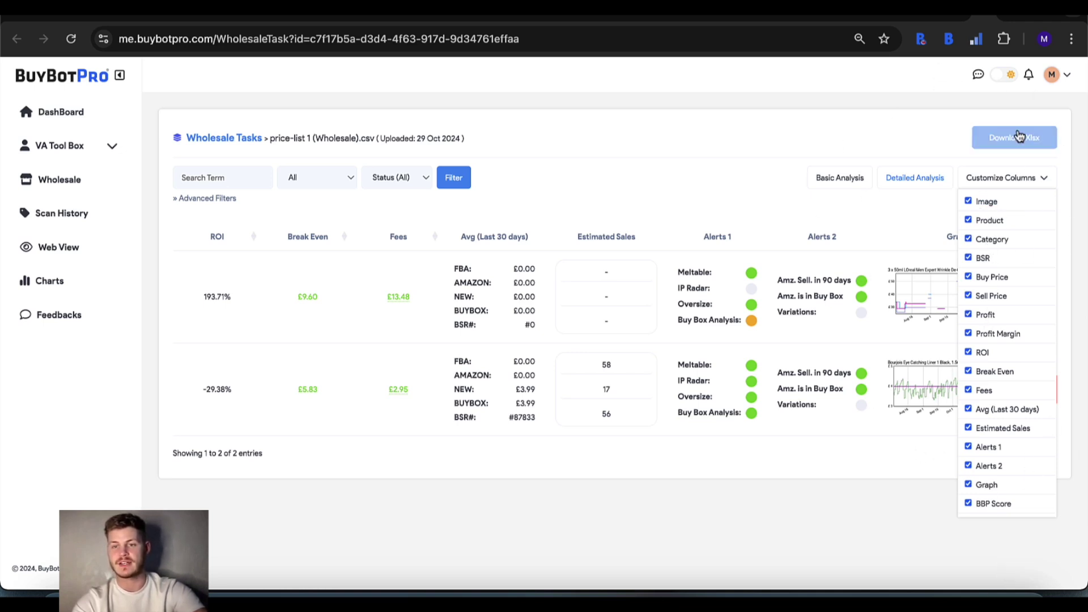
Return to the profit-sorted Basic Analysis results and download them as an Xlsx spreadsheet.
left_click(966, 181)
scroll(850, 348, "right", 5)
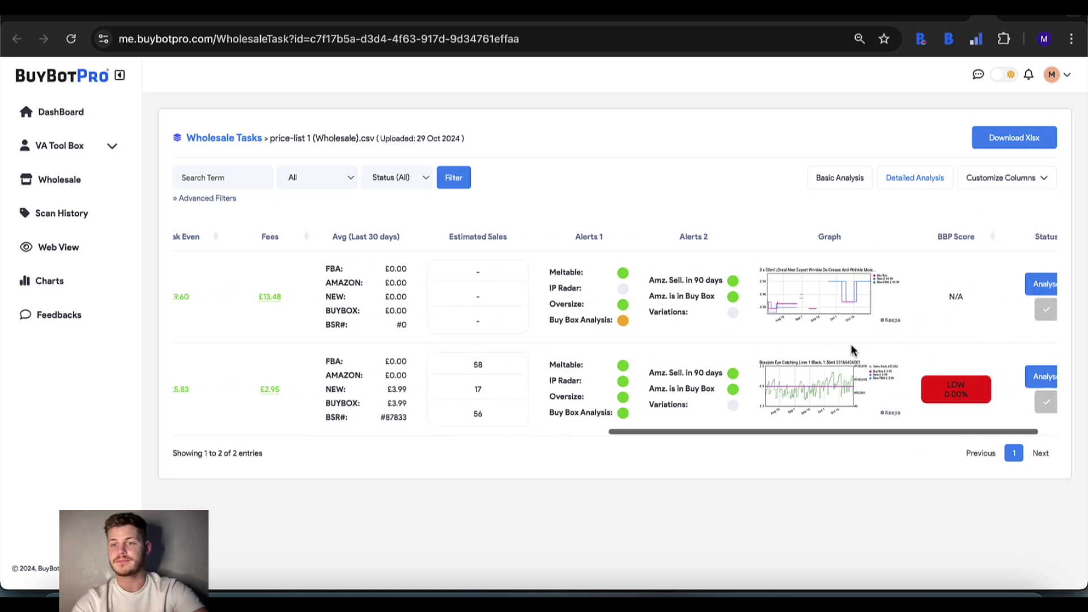
scroll(782, 380, "left", 5)
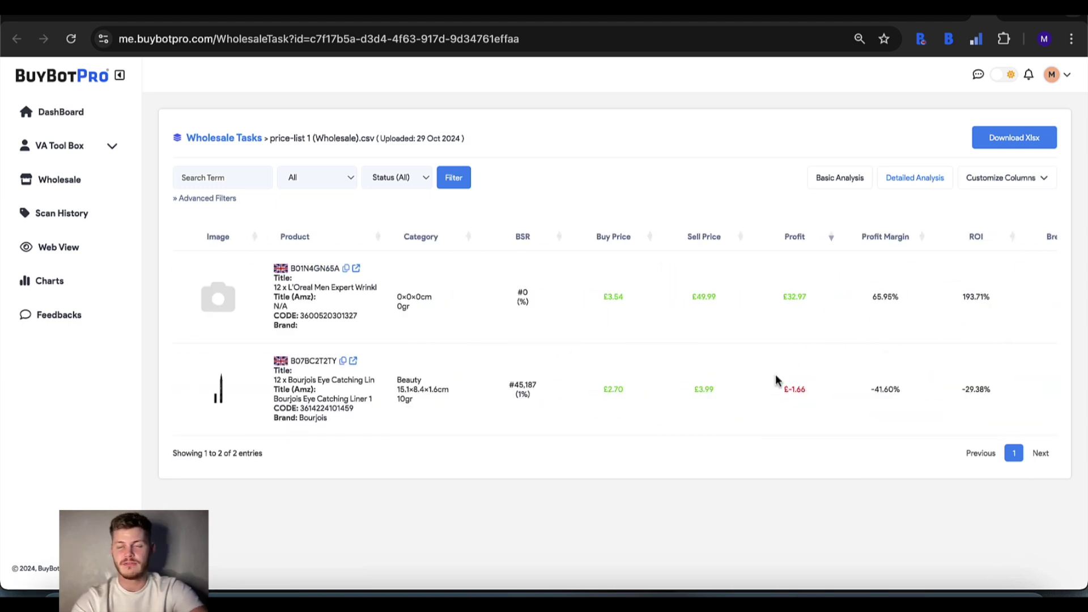
left_click(860, 173)
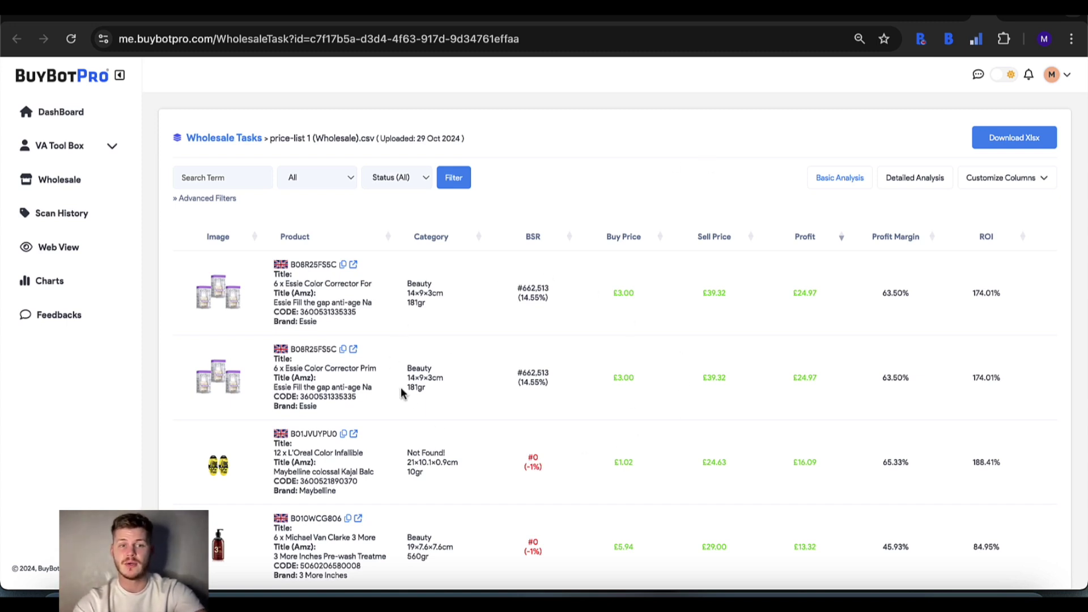
left_click(1017, 143)
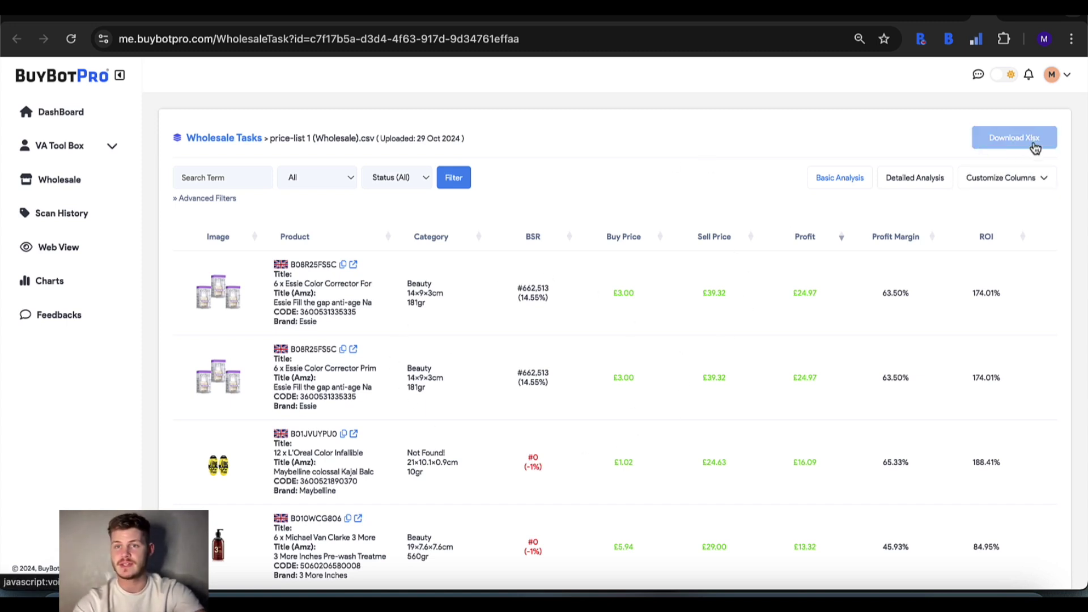